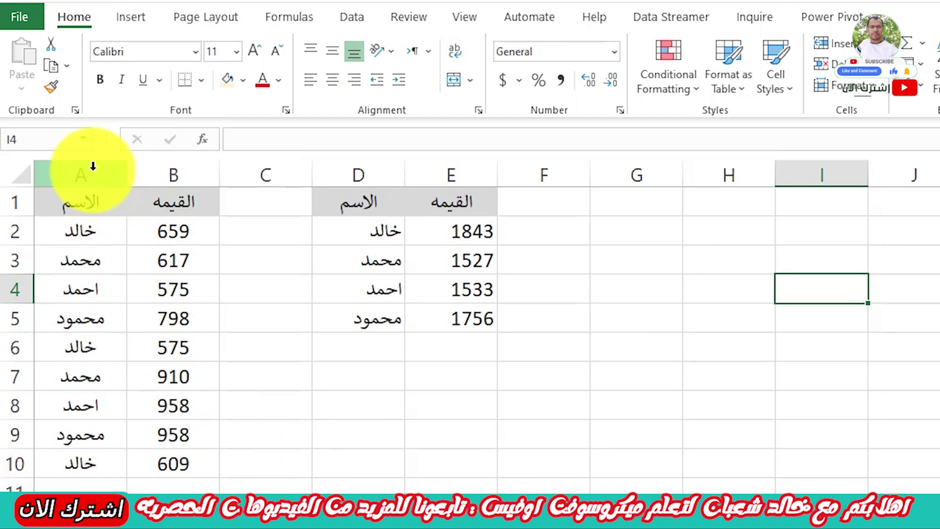
Review the names and random values in A2:B10, noting repeats of one name in rows 2, 6 and 10.
drag(93, 167, 161, 186)
click(162, 258)
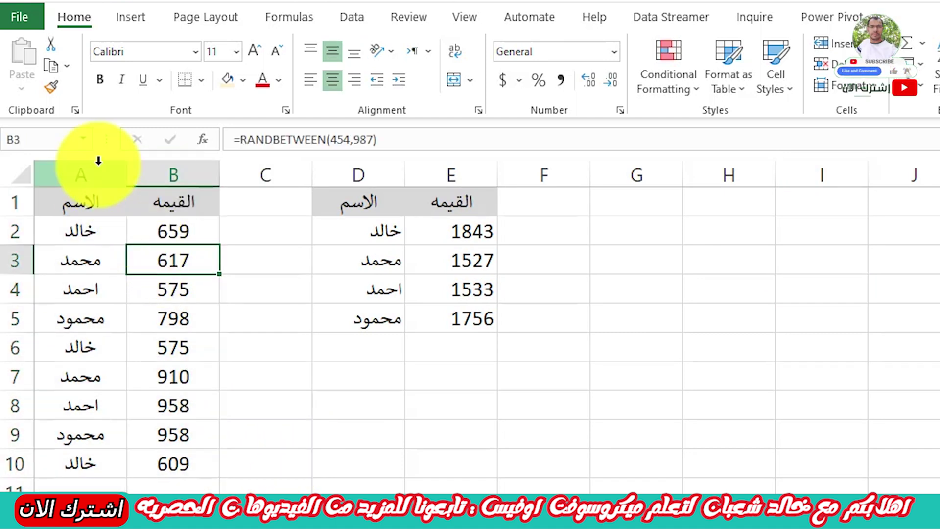
click(98, 161)
click(161, 163)
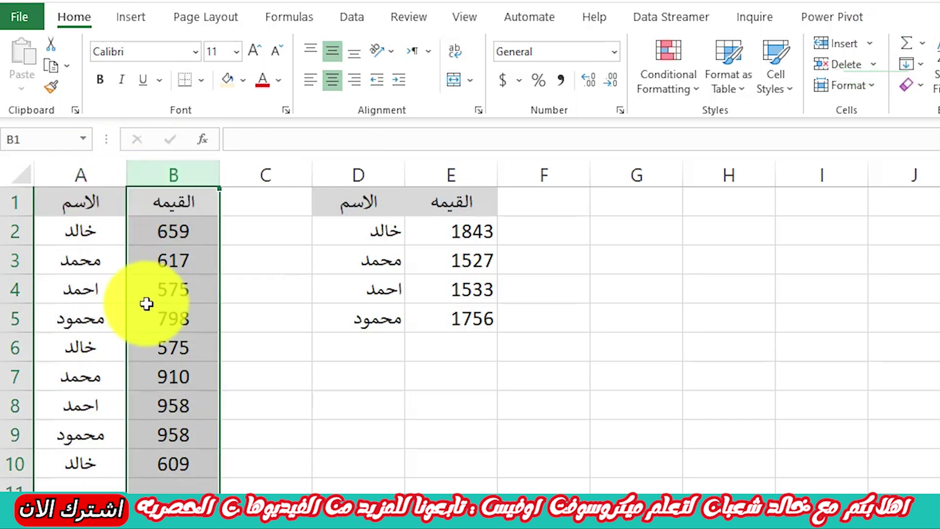
drag(178, 231, 59, 239)
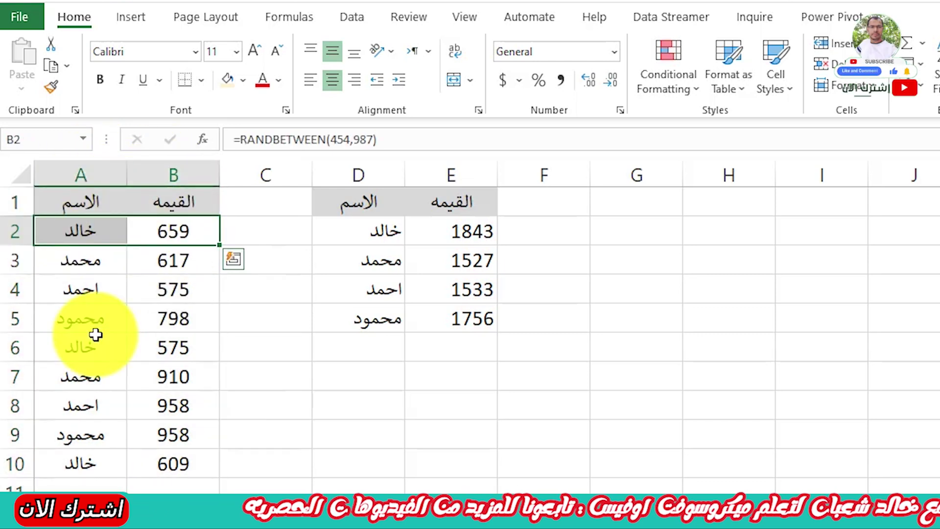
drag(94, 360, 161, 353)
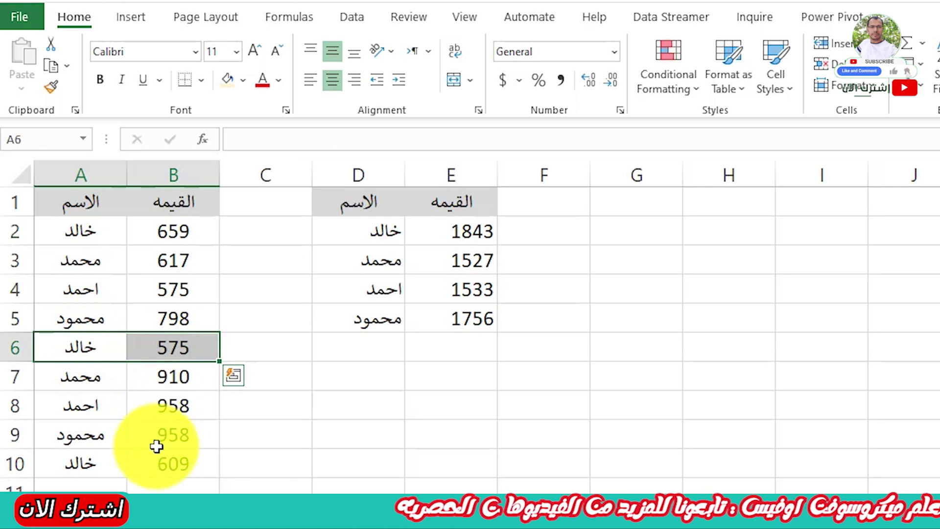
drag(169, 464, 101, 461)
click(101, 462)
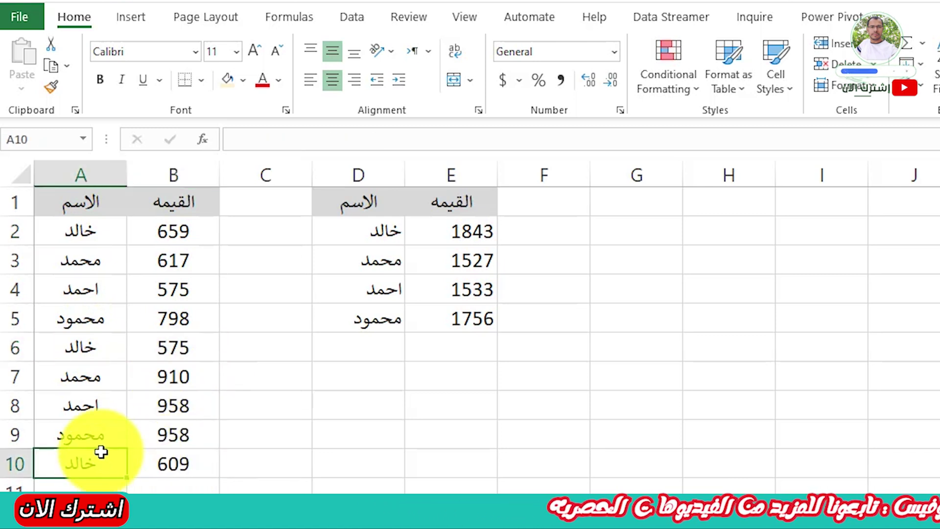
drag(152, 227, 59, 237)
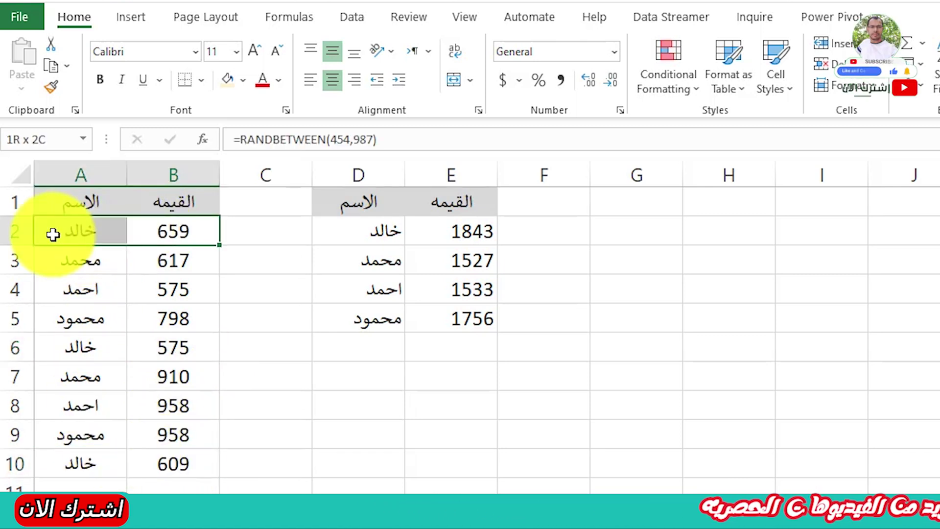
mouse_move(109, 255)
mouse_down()
mouse_move(193, 268)
mouse_move(89, 293)
mouse_up()
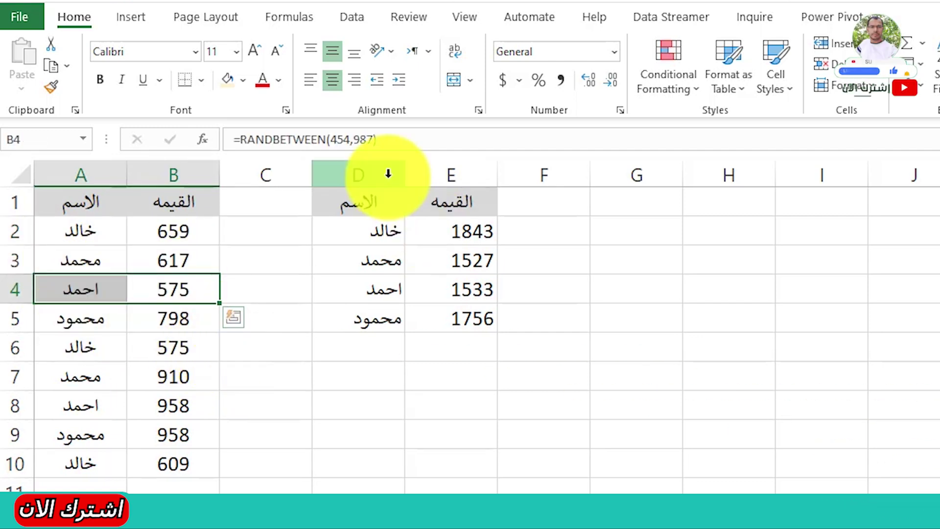
Highlight the D1:E5 summary, recalculate with F9, select values B2:B10 and pick cell E2.
drag(374, 203, 434, 319)
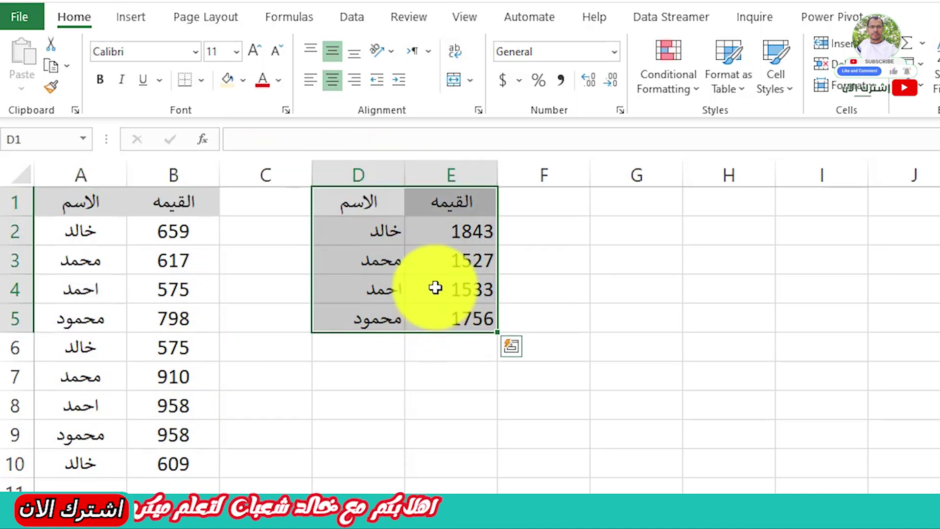
click(363, 235)
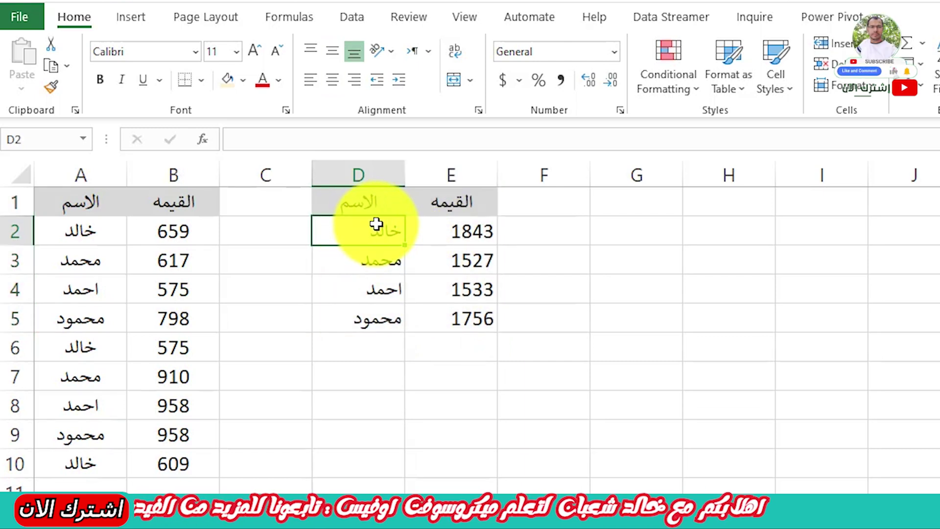
key(F9)
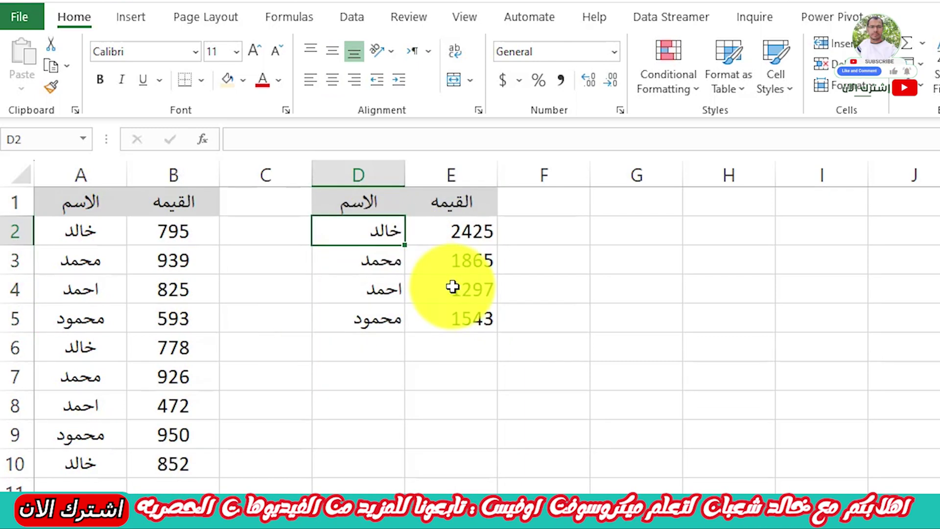
drag(173, 230, 181, 459)
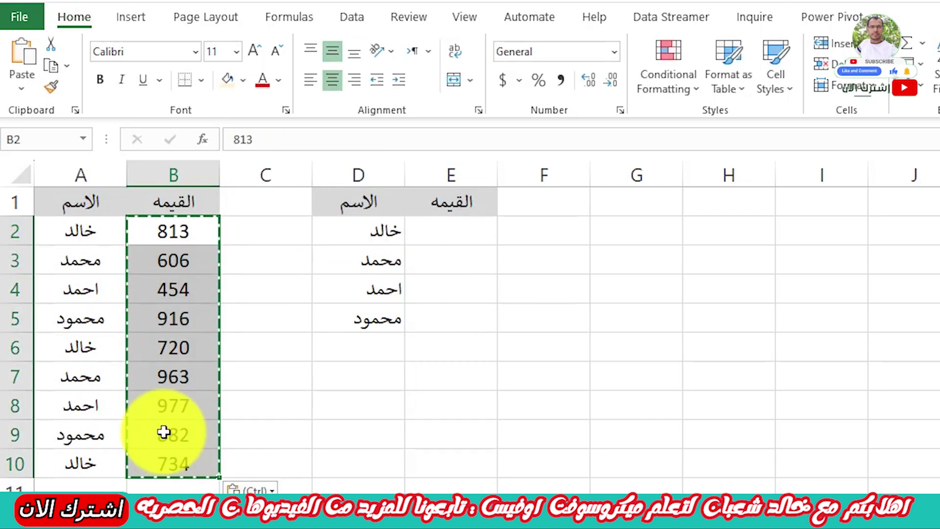
click(451, 230)
Type =sum in E2 and accept SUMIF from the autocomplete list, giving =SUMIF(.
text(=)
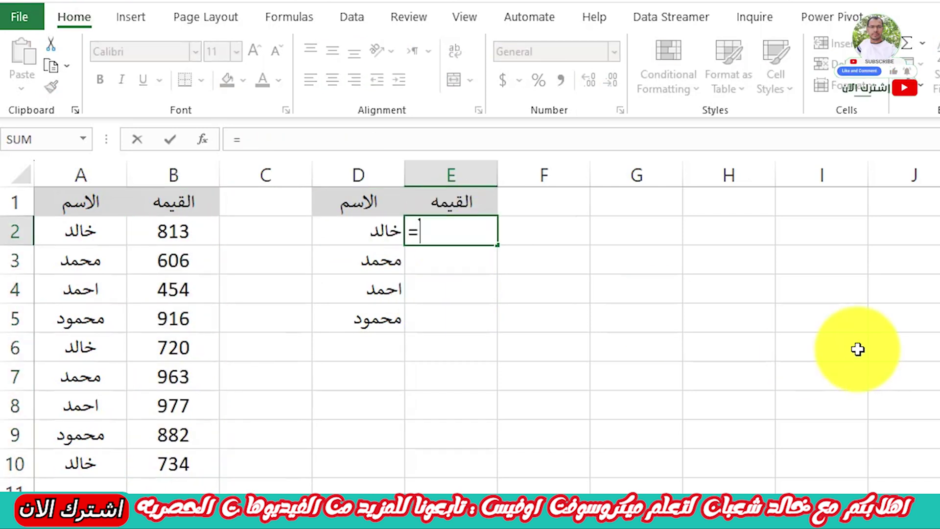
key(BackSpace)
key(BackSpace)
text(sum)
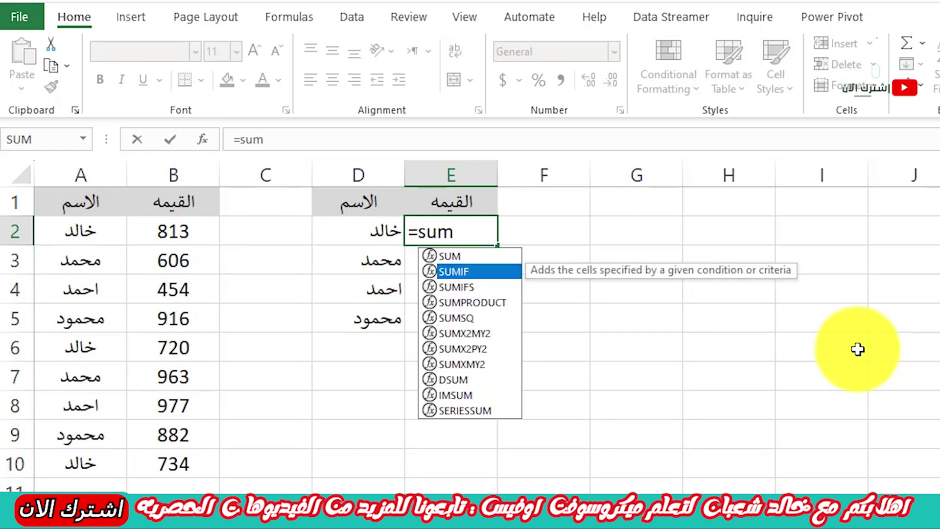
key(Down)
key(Up)
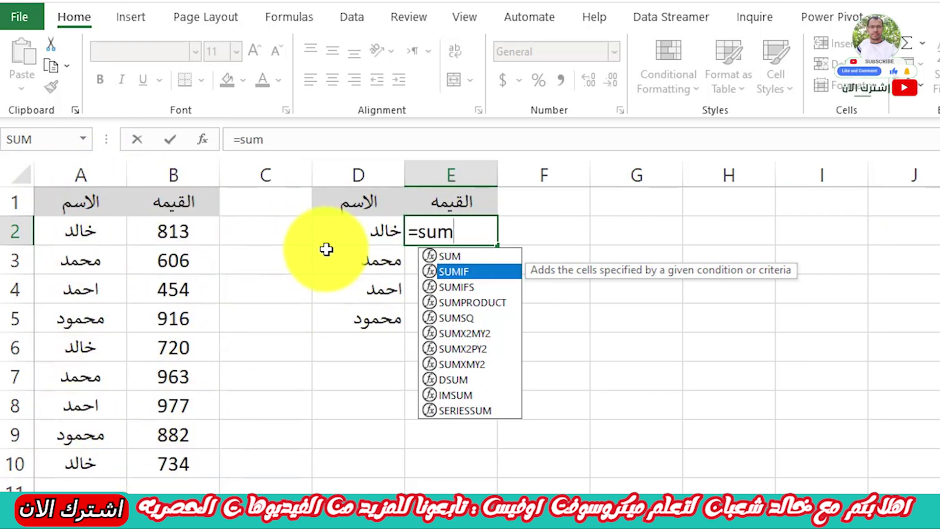
key(Tab)
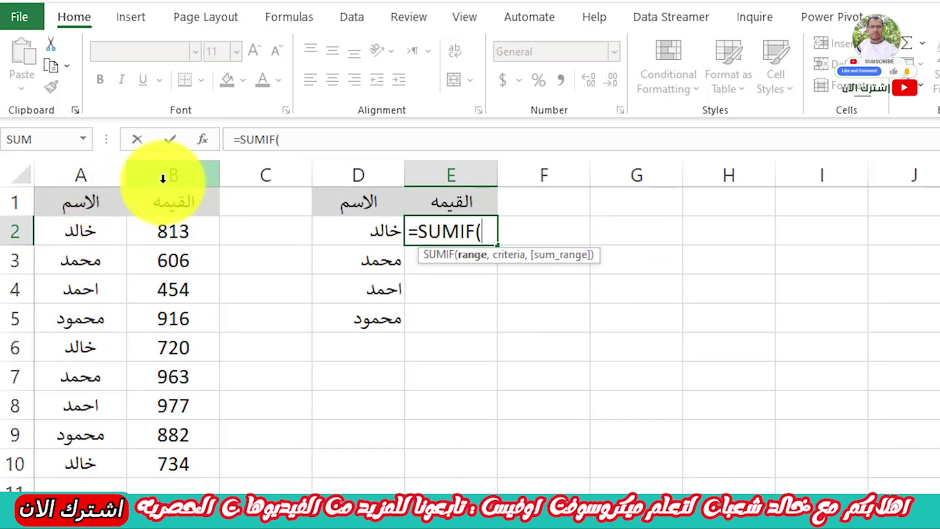
Fill the SUMIF arguments as Range A:A, Criteria D2, Sum_range B:B, previewing 2267.
click(202, 139)
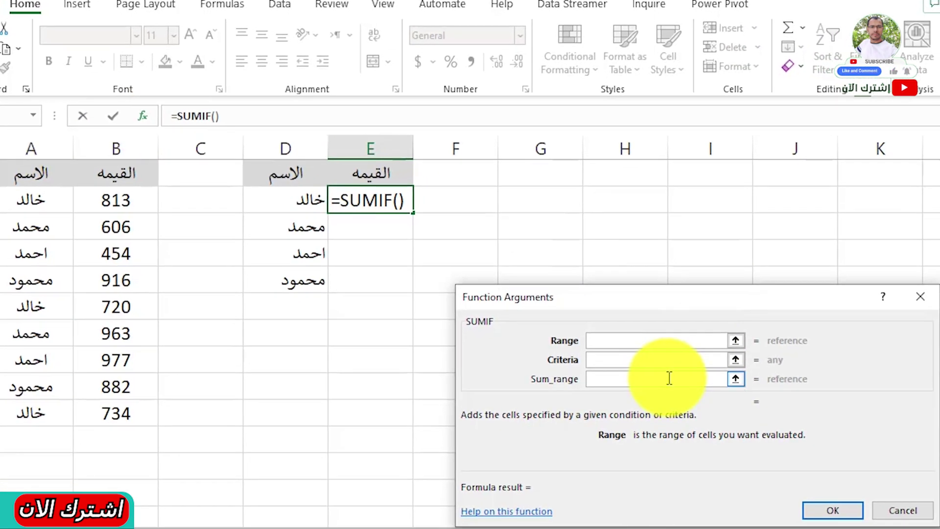
drag(623, 307, 607, 292)
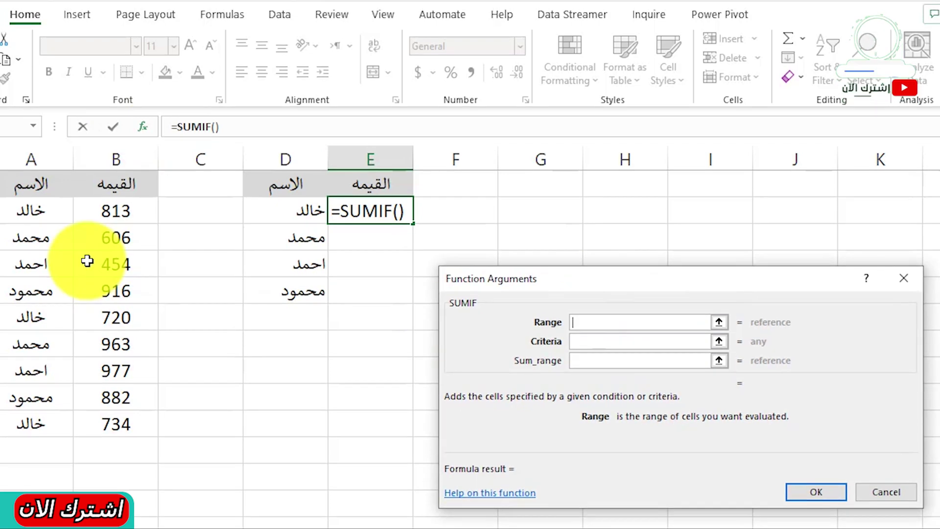
drag(44, 212, 40, 425)
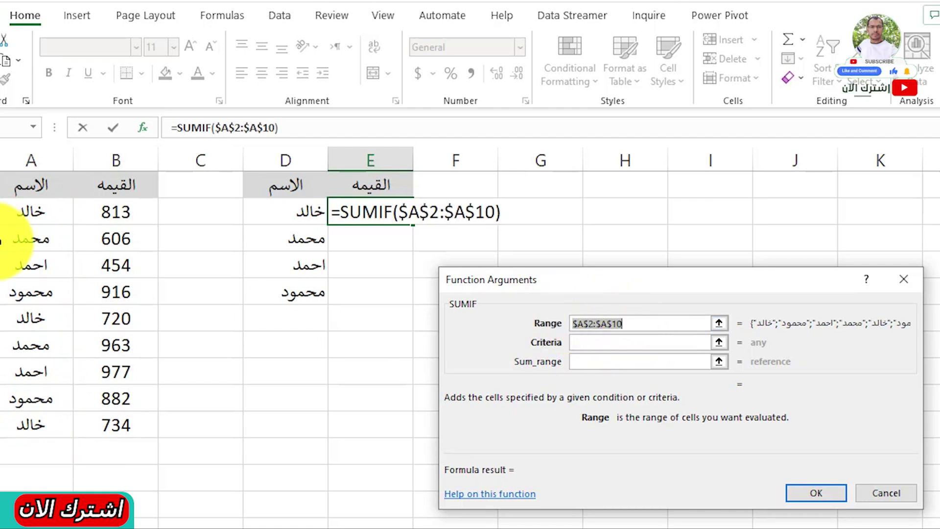
key(BackSpace)
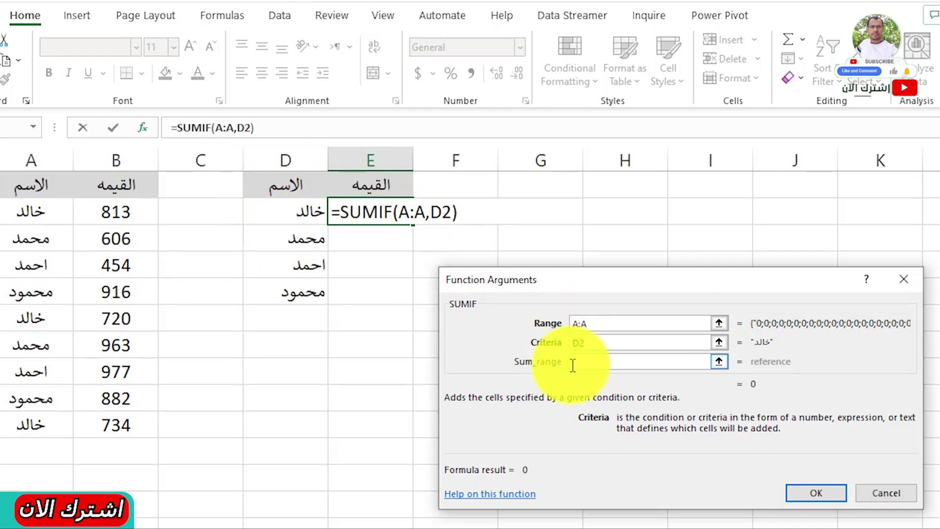
click(590, 361)
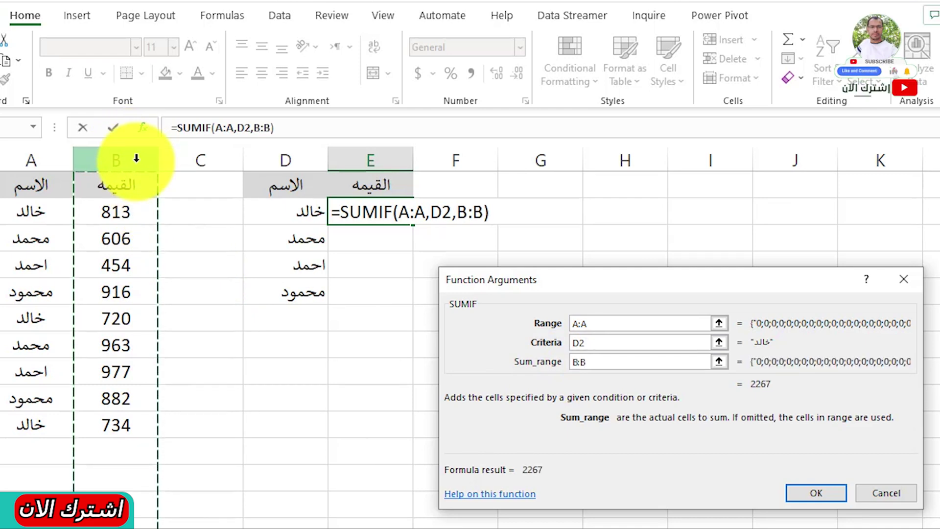
Confirm E2's SUMIF and fill it down to E5, giving 2267, 1569, 1431 and 1798.
click(831, 499)
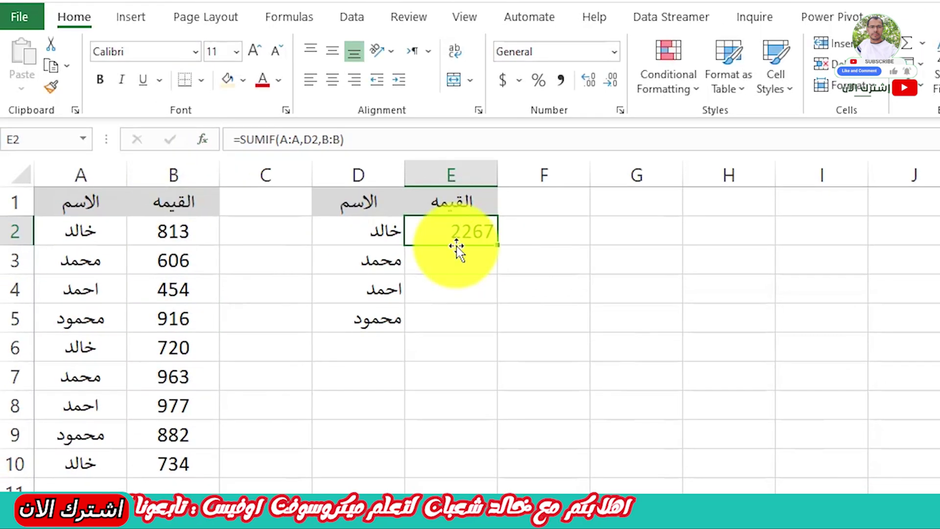
drag(494, 245, 493, 345)
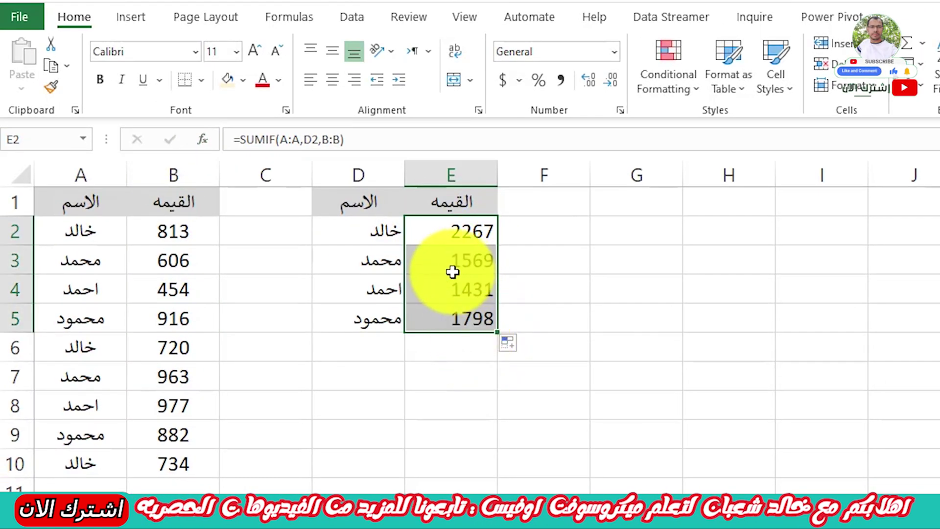
drag(435, 261, 360, 258)
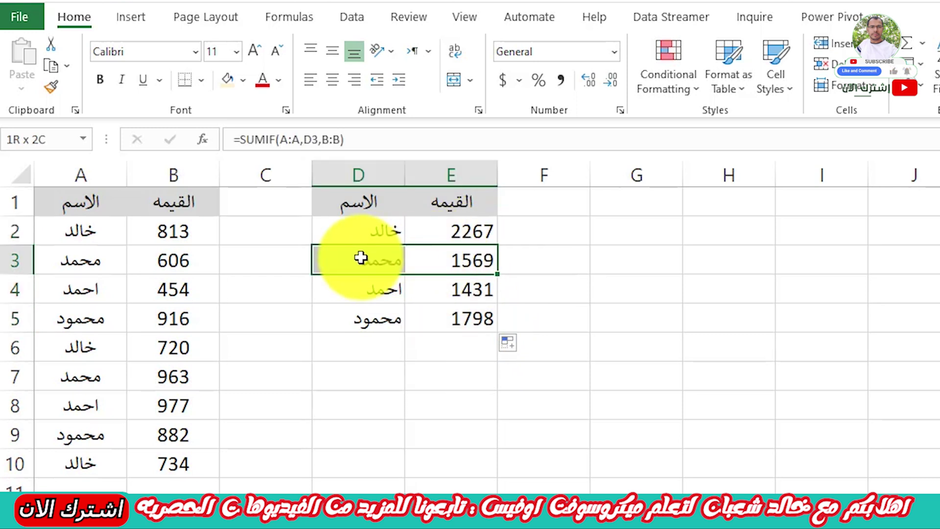
click(394, 234)
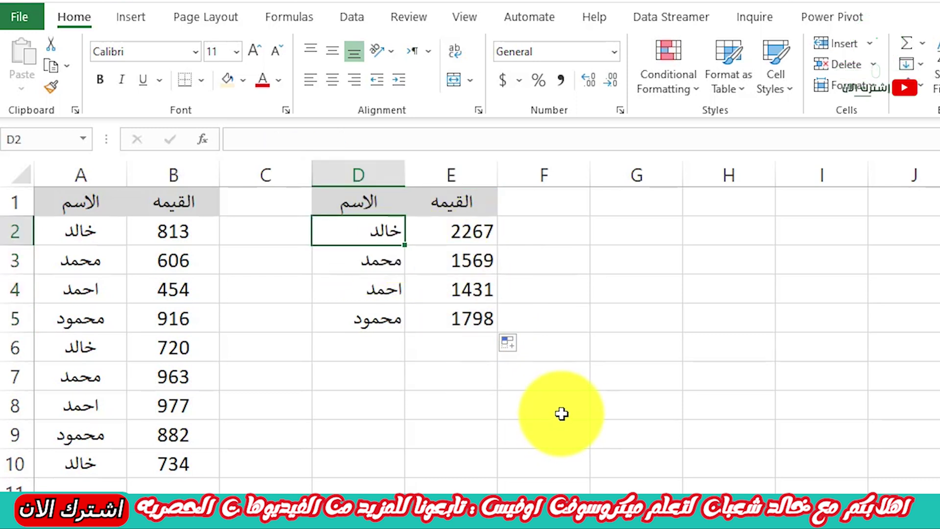
Retype D2:D4 as محمد, خالد and محمد so the totals become 1569, 2267 and 1569.
text(lpl)
key(Escape)
text(محمد)
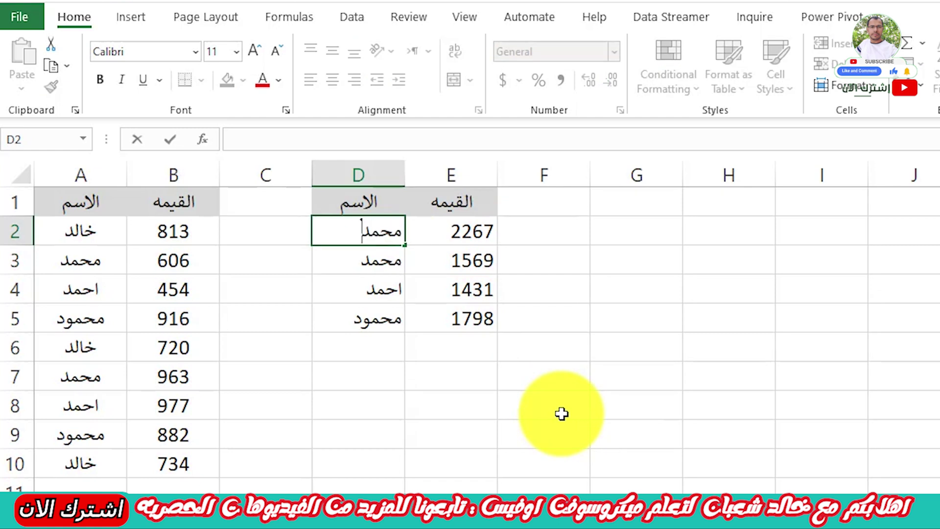
key(Return)
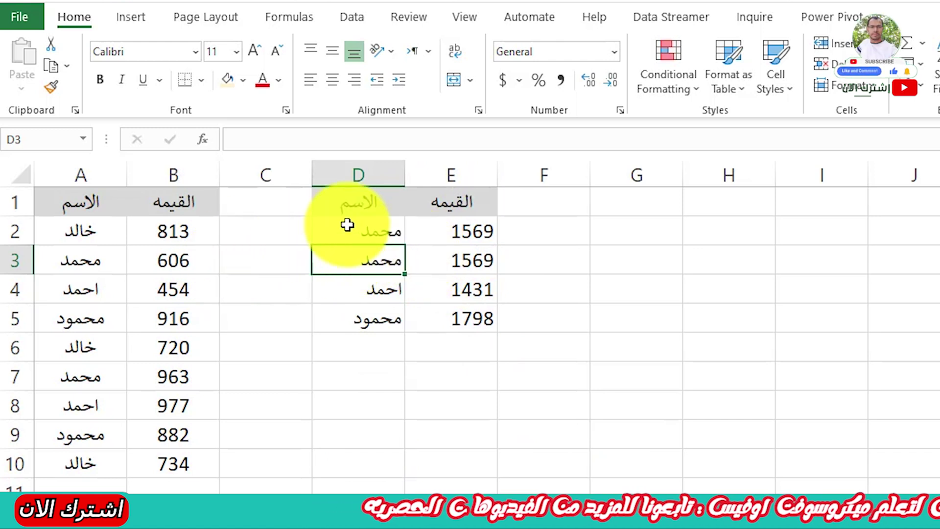
text(خالد)
key(Return)
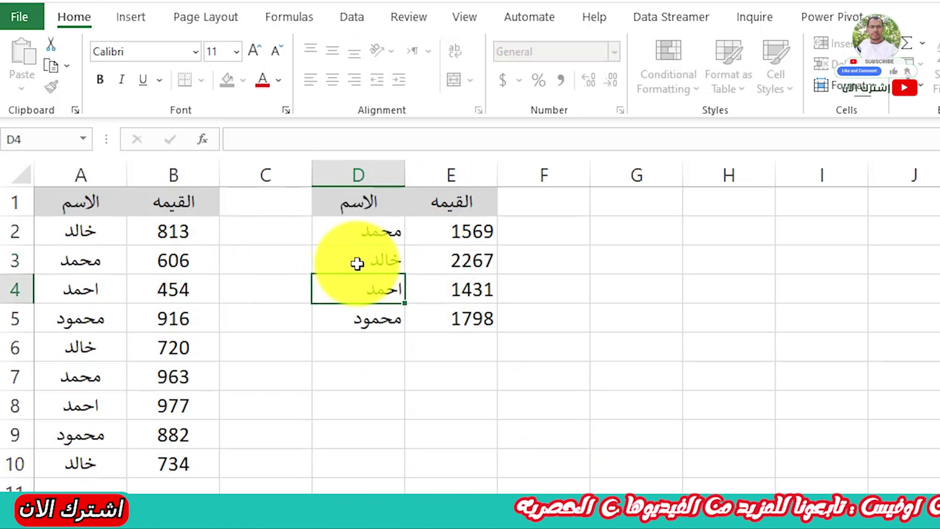
text(محمد)
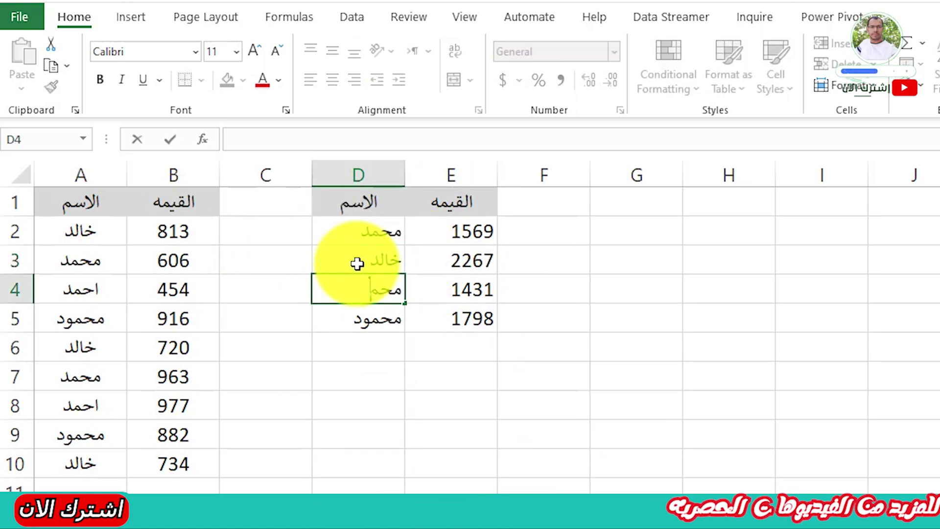
key(Return)
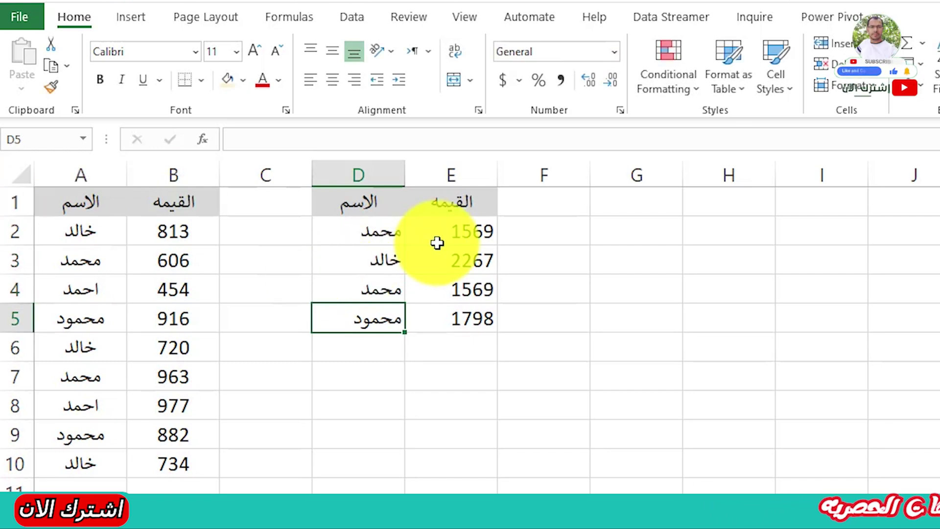
drag(115, 231, 82, 450)
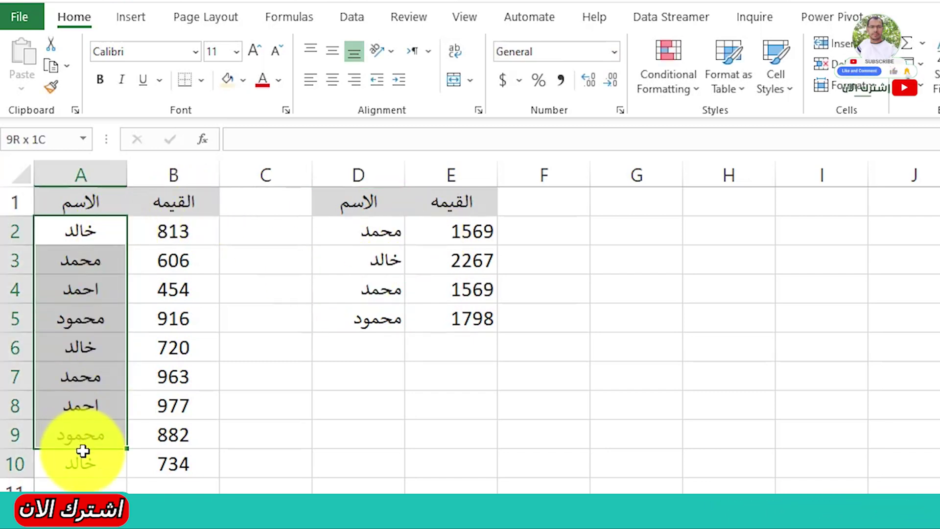
Turn on AutoFilter for the A1:B1 header row from the Data tab.
drag(173, 226, 170, 455)
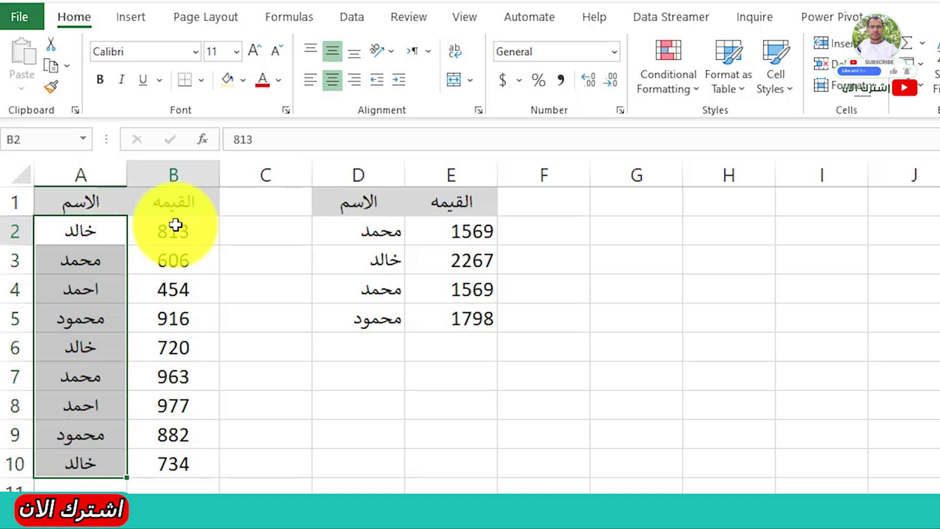
drag(164, 202, 121, 165)
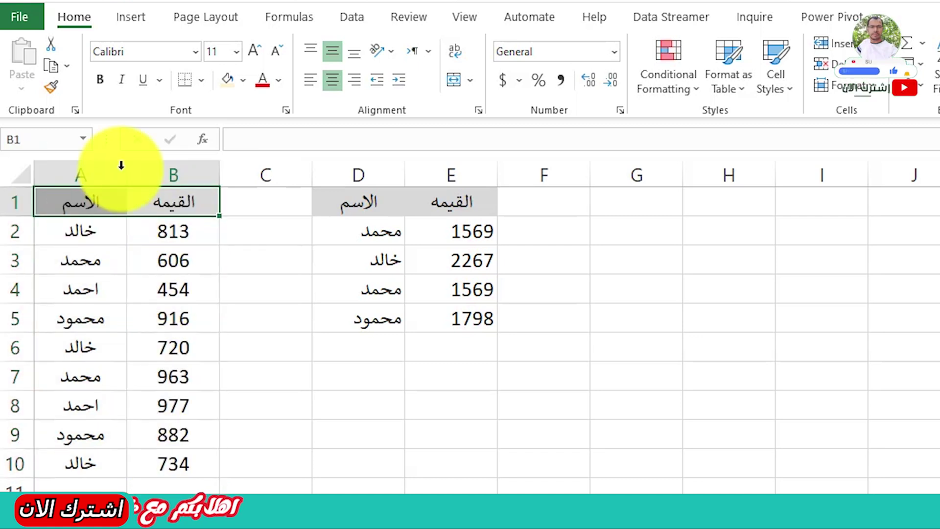
click(352, 16)
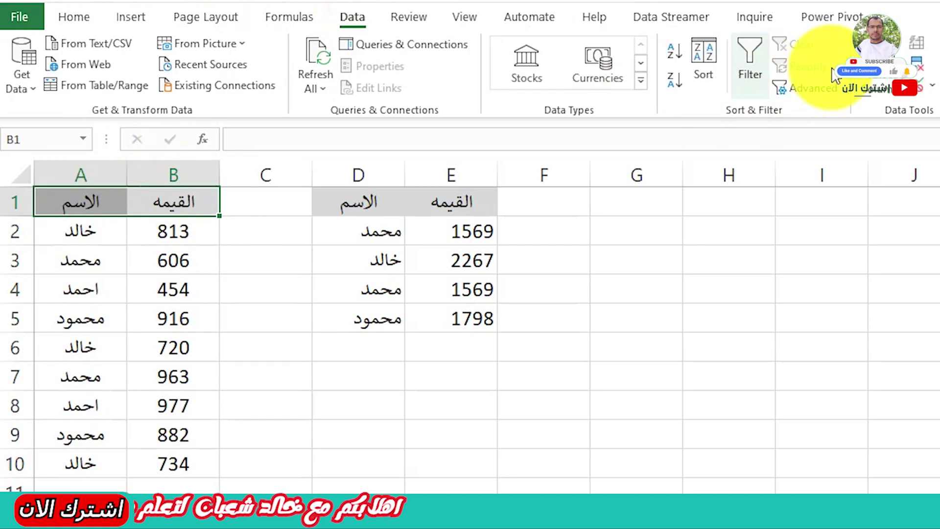
click(749, 63)
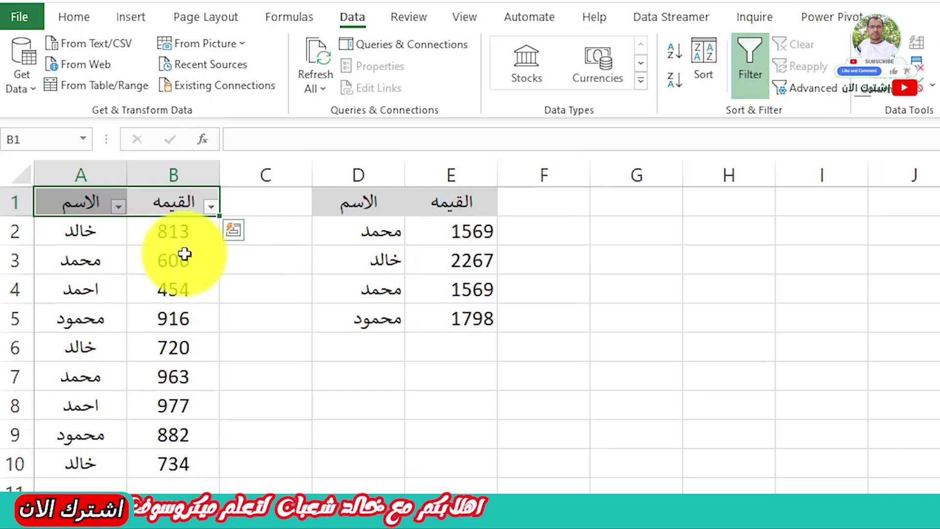
Filter column A to محمد and select the visible values 606 and 963 to check their sum.
click(119, 206)
click(190, 478)
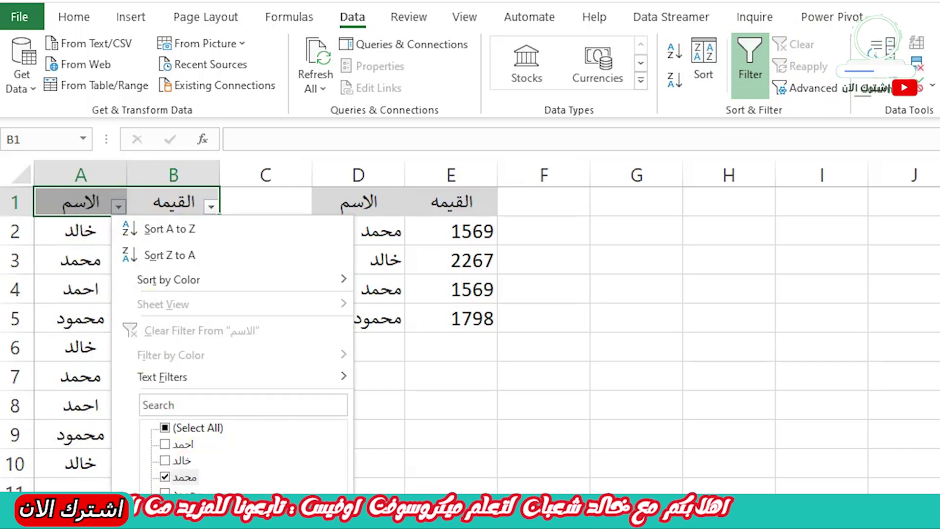
key(Return)
click(178, 236)
drag(147, 298, 173, 260)
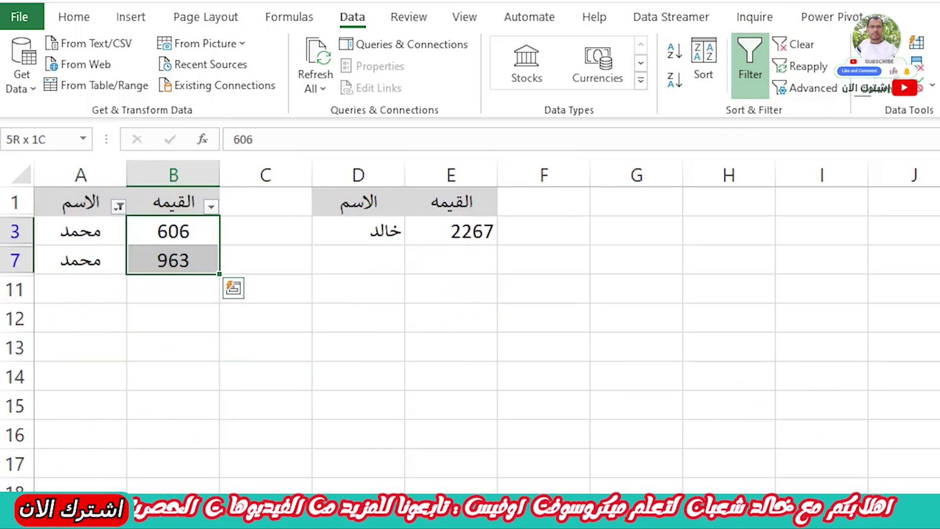
Reset the name filter to show all rows and inspect the SUMIF formula in E2.
click(119, 206)
key(space)
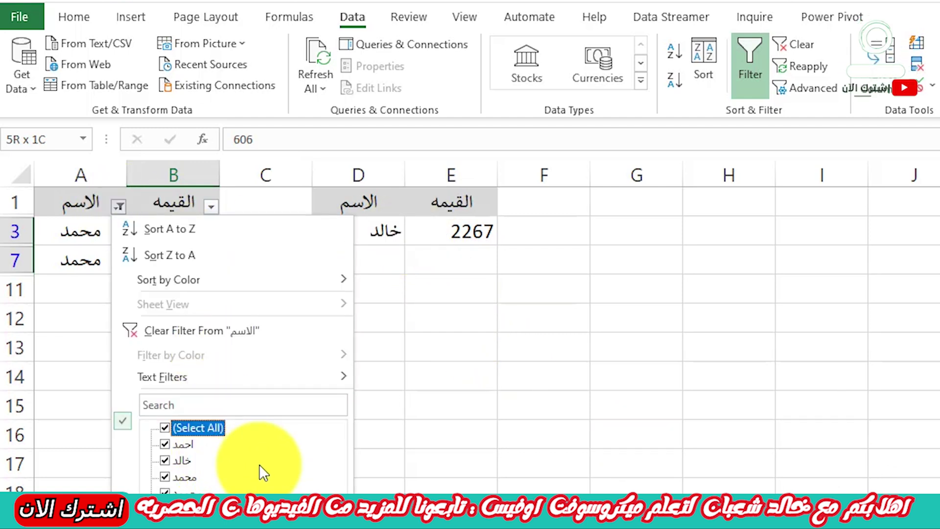
key(Return)
click(408, 242)
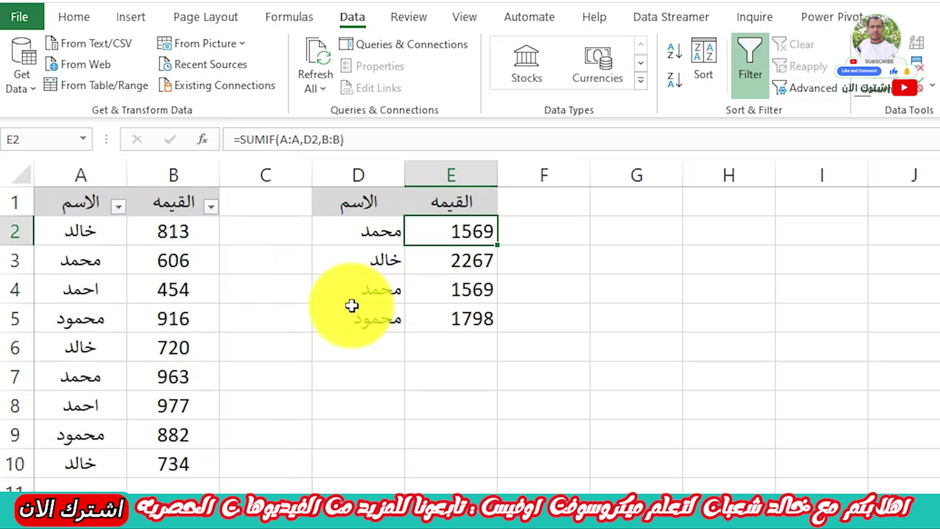